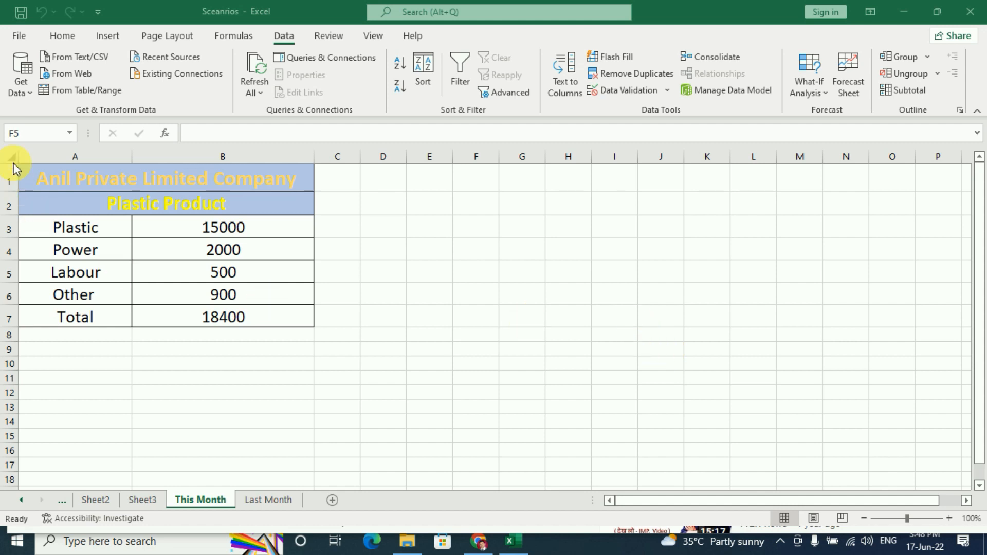
- Examine the cost items, their amounts and the total's formula in the plastic product table on the This Month sheet
{"action": "left_click", "coordinate": [133, 181]}
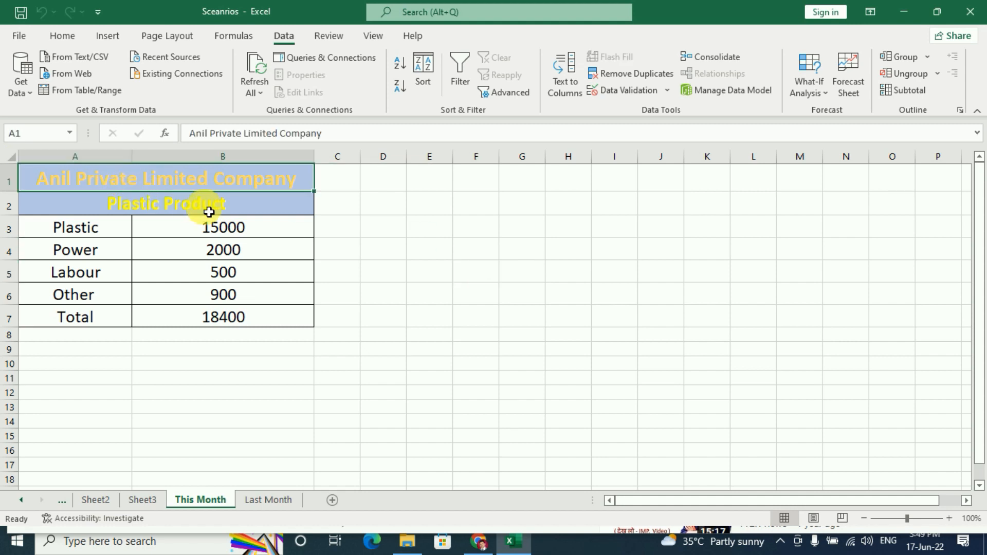
{"action": "left_click", "coordinate": [216, 211]}
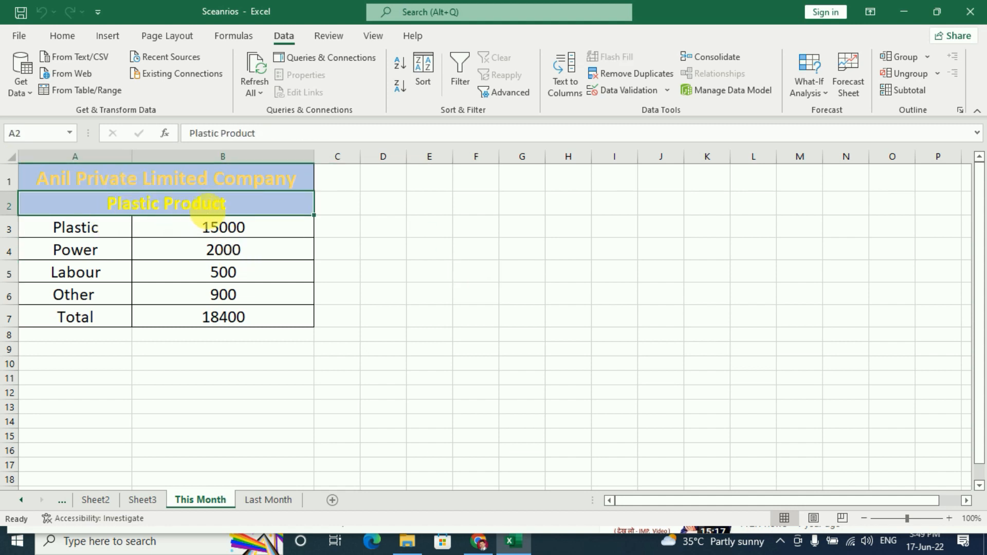
{"action": "left_click", "coordinate": [100, 237]}
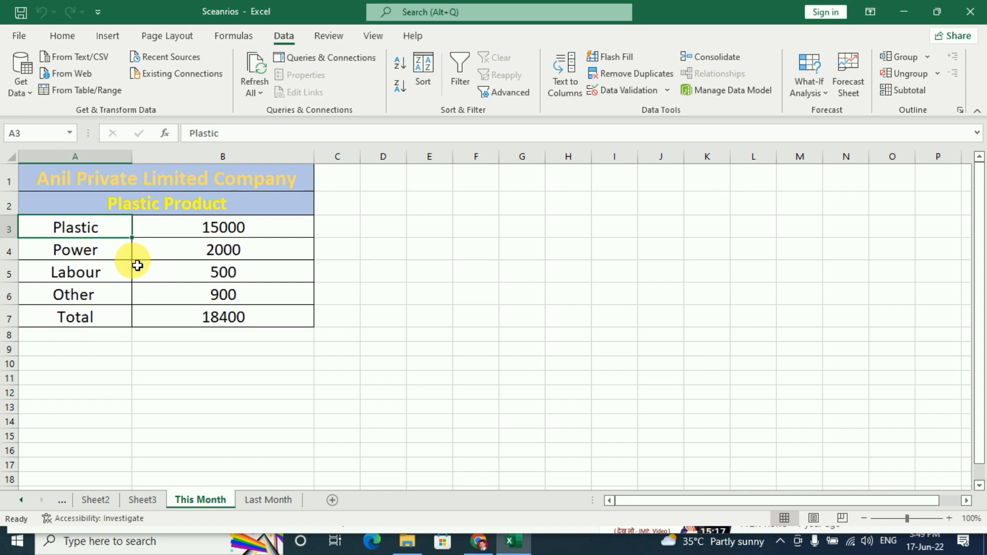
{"action": "left_click", "coordinate": [254, 231]}
{"action": "left_click", "coordinate": [97, 231]}
{"action": "left_click", "coordinate": [225, 239]}
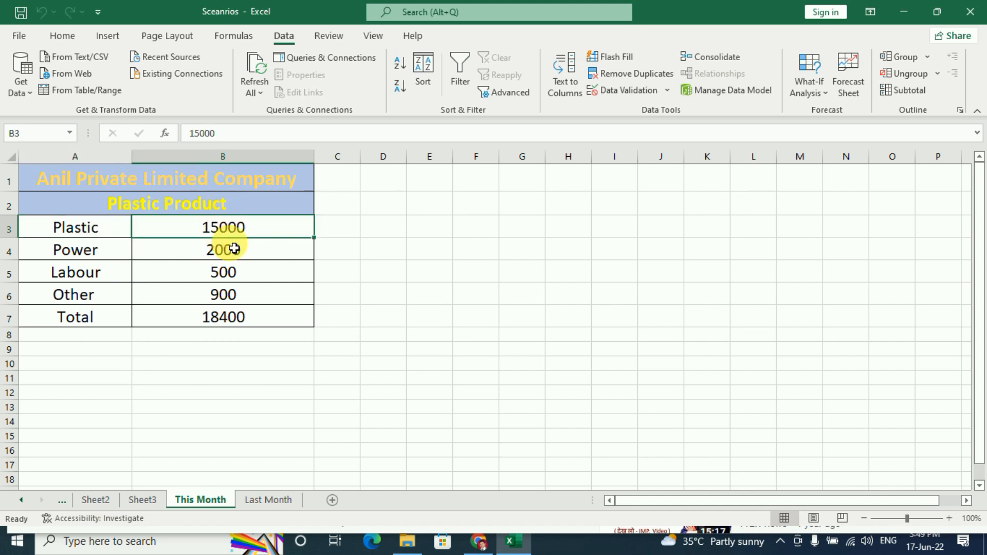
{"action": "left_click", "coordinate": [100, 257]}
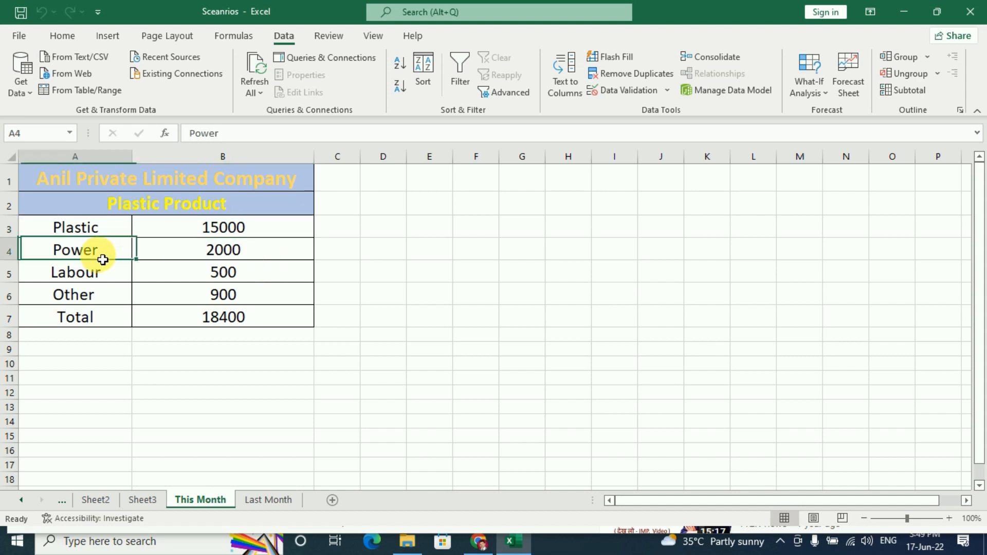
{"action": "left_click", "coordinate": [216, 251]}
{"action": "left_click", "coordinate": [95, 270]}
{"action": "left_click", "coordinate": [205, 278]}
{"action": "left_click", "coordinate": [87, 300]}
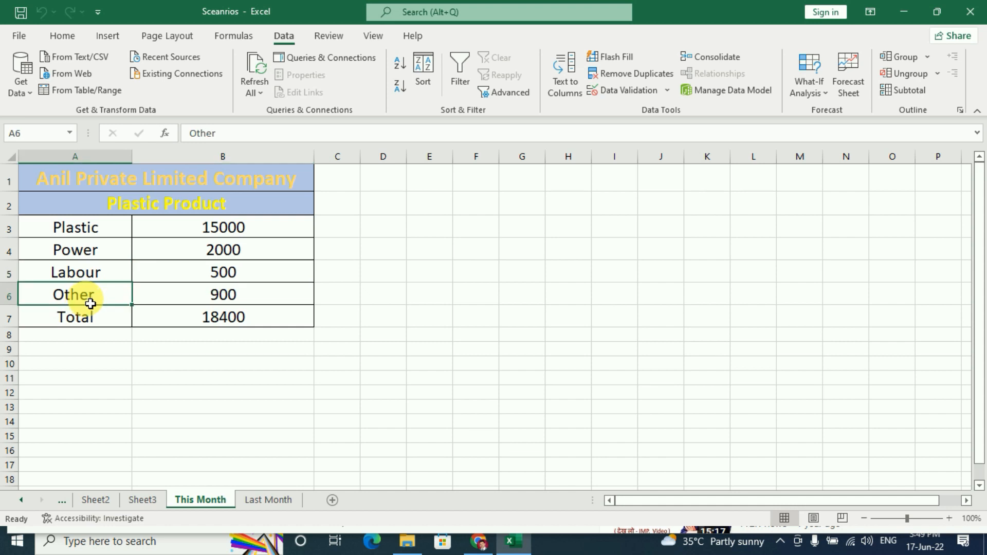
{"action": "left_click", "coordinate": [225, 302]}
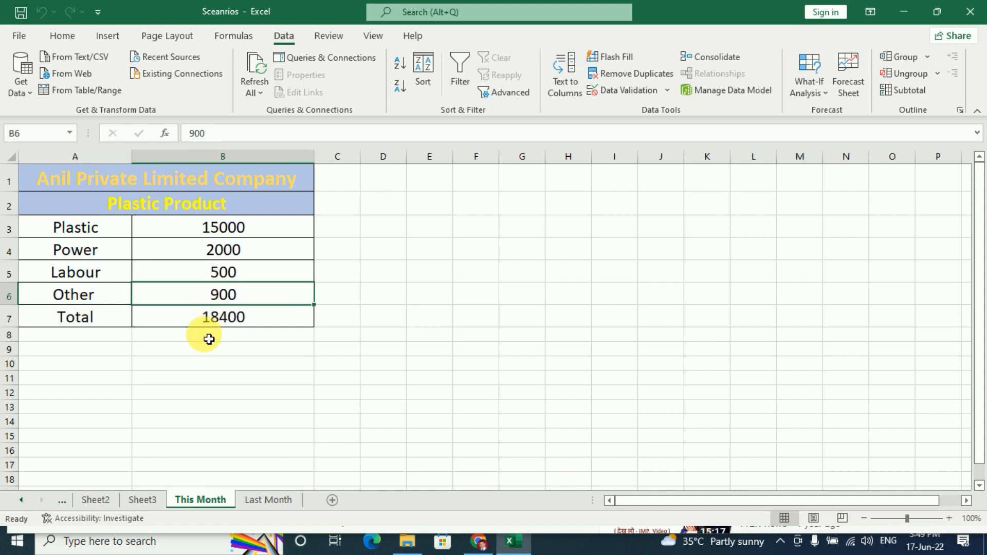
{"action": "left_click", "coordinate": [201, 322]}
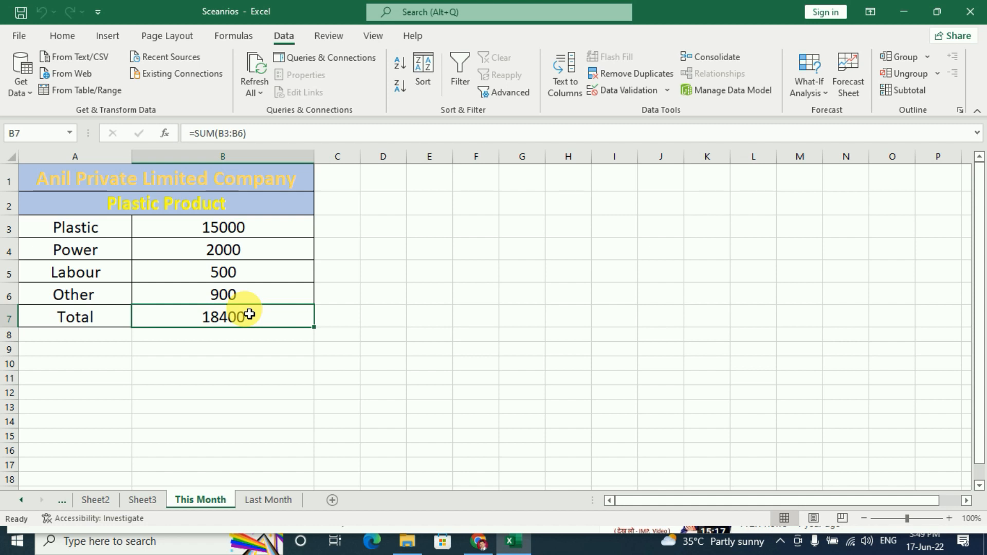
{"action": "left_click", "coordinate": [85, 227]}
{"action": "left_click", "coordinate": [82, 251]}
{"action": "left_click", "coordinate": [96, 290]}
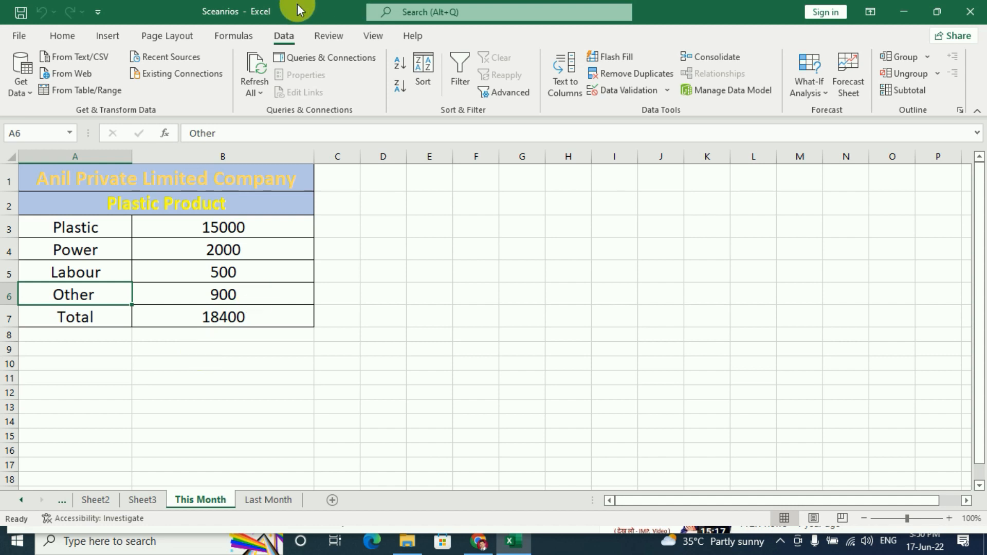
- Add a scenario named Maximum to the This Month sheet with B3:B6 as its changing cells
{"action": "left_click", "coordinate": [828, 89]}
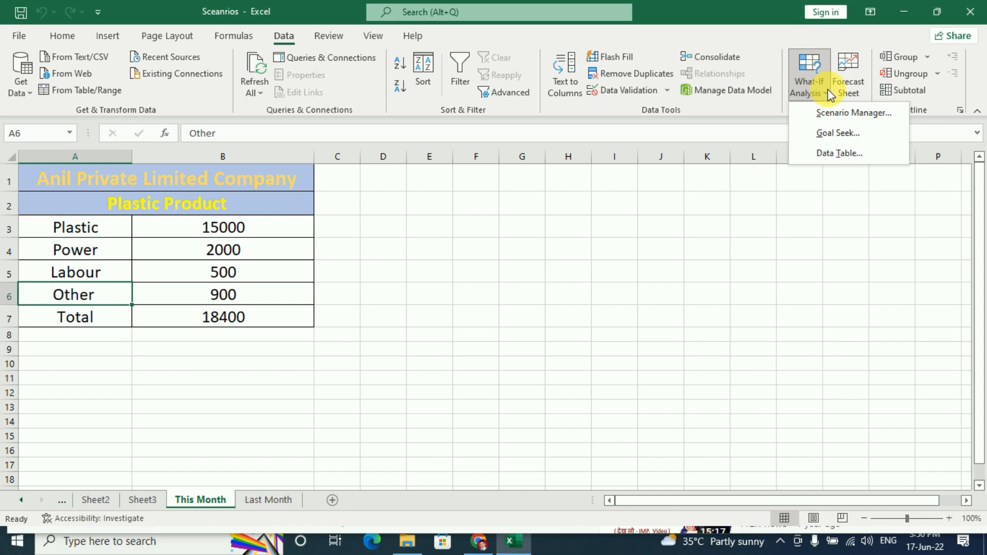
{"action": "left_click", "coordinate": [841, 116]}
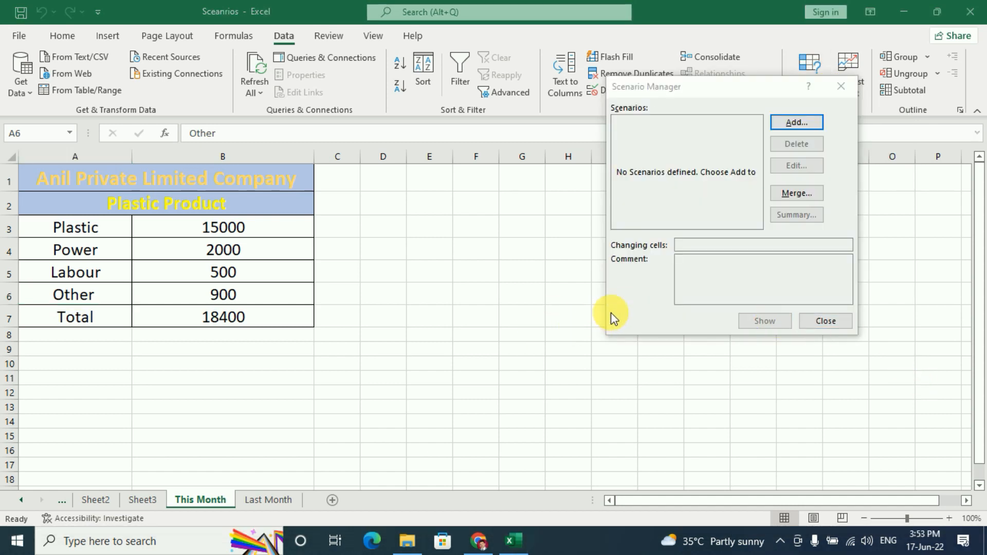
{"action": "left_click", "coordinate": [796, 123]}
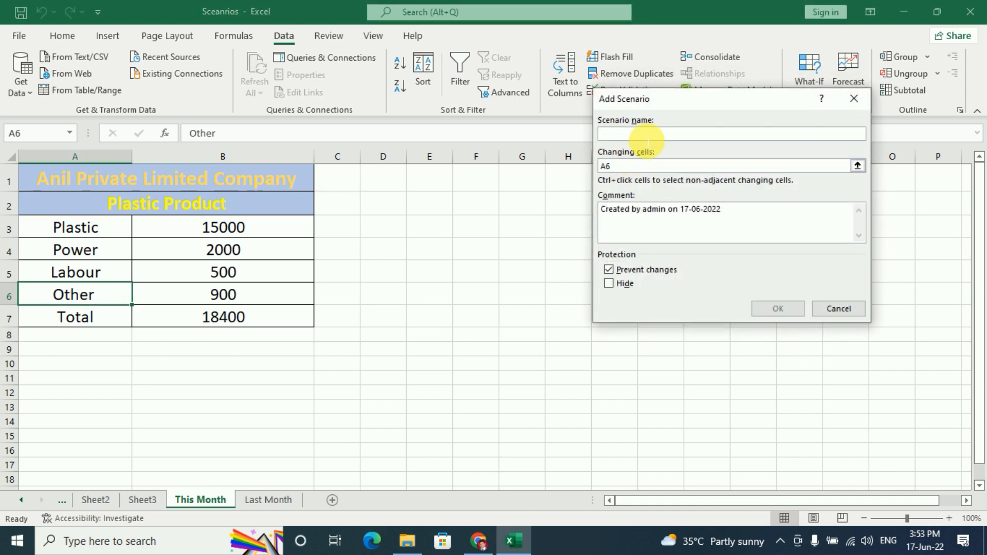
{"action": "type", "text": "Maximum"}
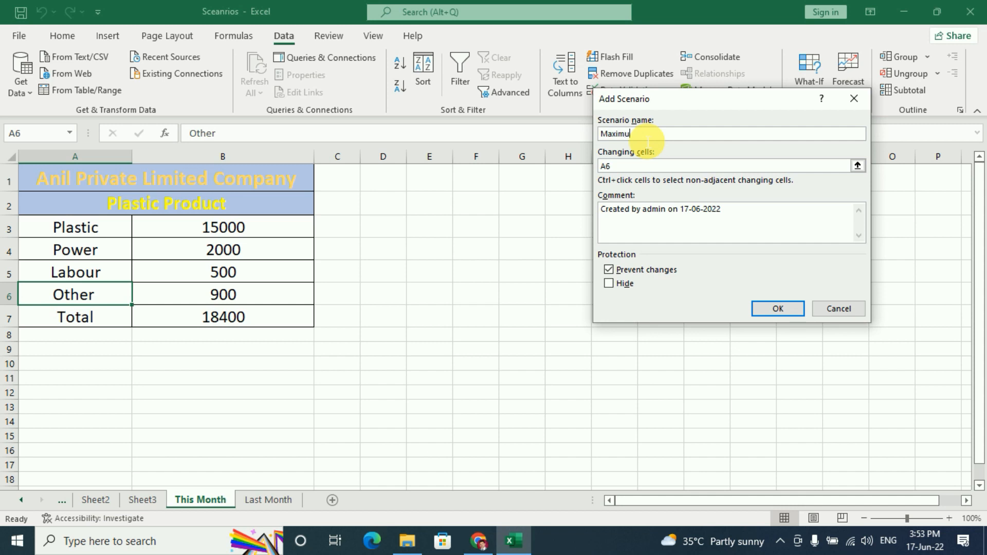
{"action": "left_click", "coordinate": [627, 166]}
{"action": "key", "text": "BackSpace"}
{"action": "key", "text": "BackSpace"}
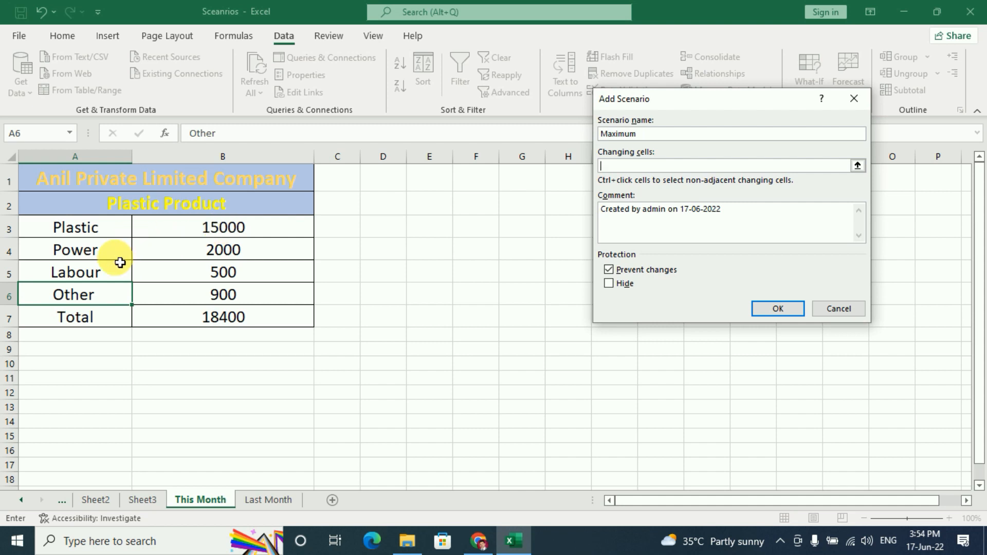
{"action": "left_click_drag", "start_coordinate": [224, 227], "coordinate": [223, 296]}
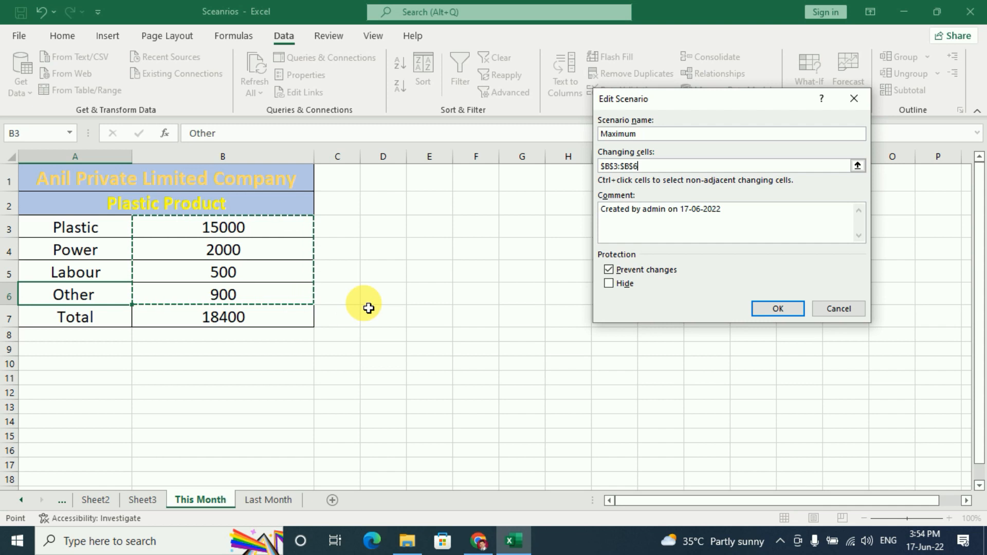
{"action": "left_click", "coordinate": [777, 310]}
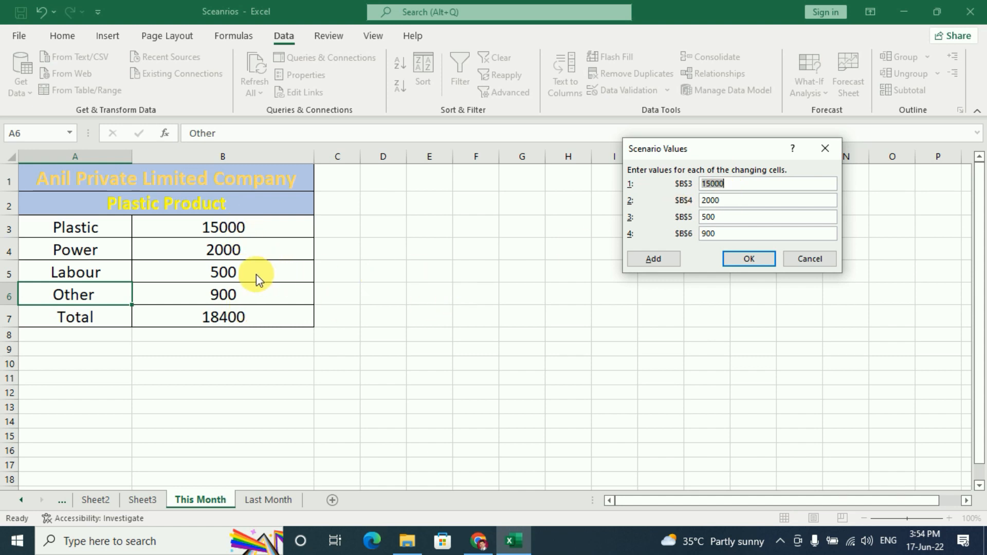
- Set the Maximum scenario's values to 20000, 2500, 550 and 1000 for B3 to B6, and continue with adding another scenario
{"action": "type", "text": "20000"}
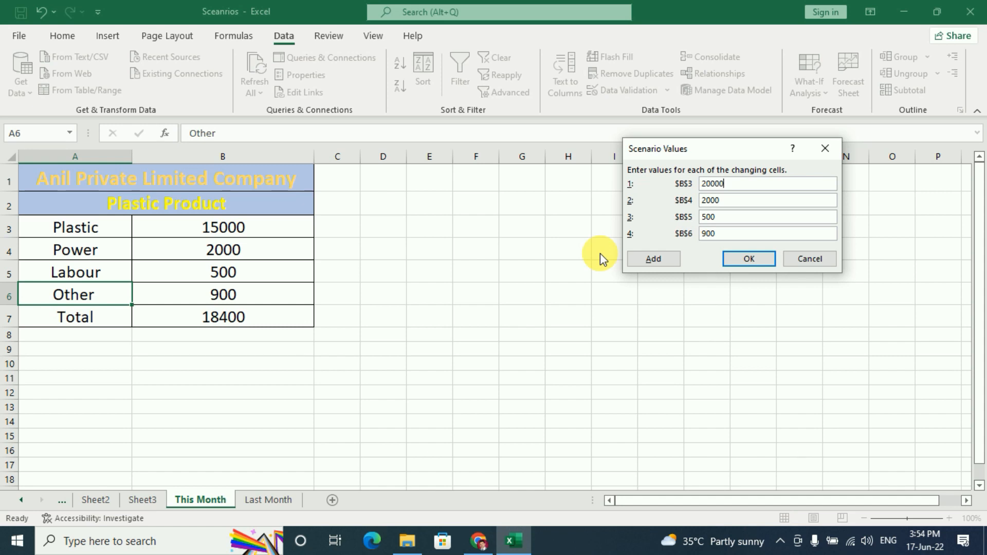
{"action": "key", "text": "Tab"}
{"action": "type", "text": "2500"}
{"action": "key", "text": "Tab"}
{"action": "type", "text": "550"}
{"action": "key", "text": "Tab"}
{"action": "type", "text": "1000"}
{"action": "left_click", "coordinate": [658, 260]}
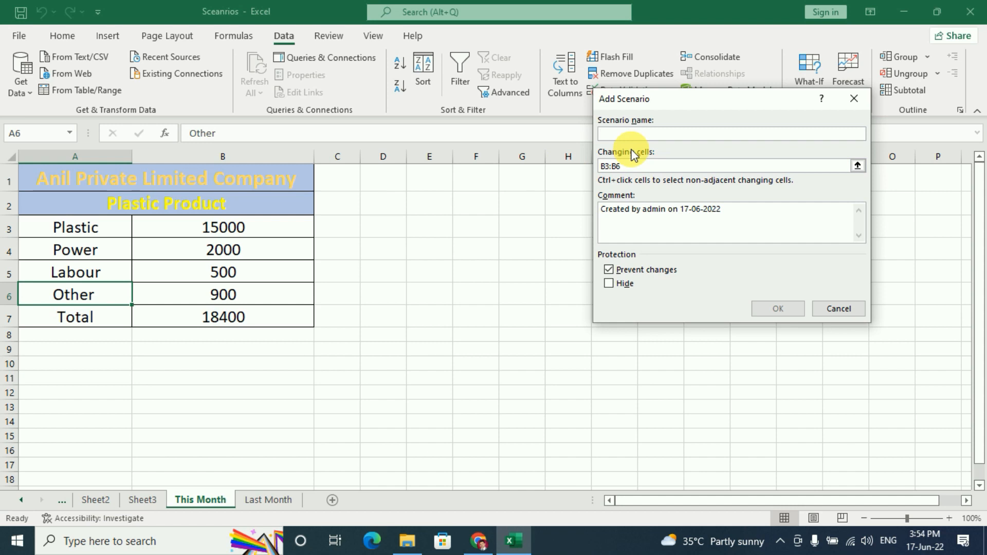
- Name the new scenario Minimum and accept B3:B6 as its changing cells
{"action": "type", "text": "Minu"}
{"action": "key", "text": "BackSpace"}
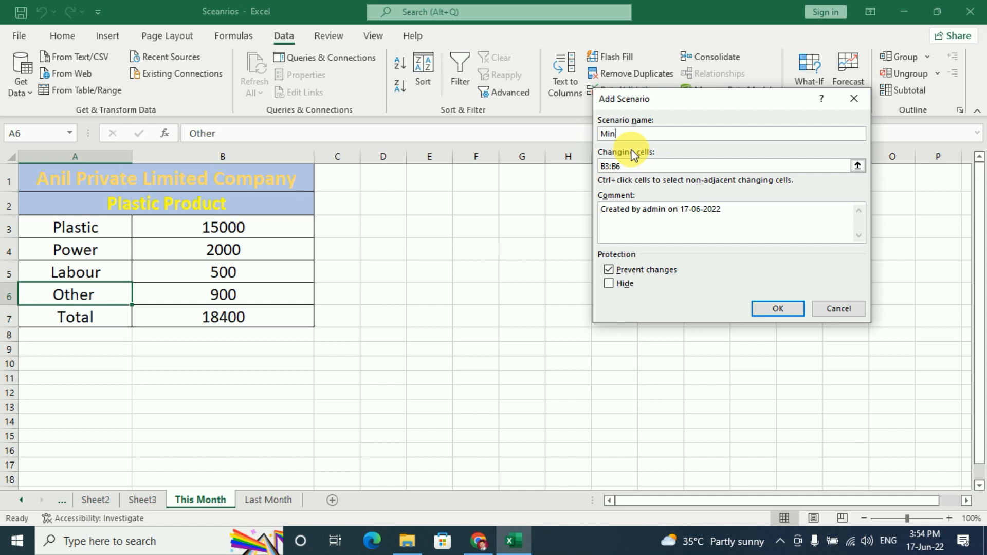
{"action": "type", "text": "imum"}
{"action": "key", "text": "BackSpace"}
{"action": "type", "text": "m"}
{"action": "left_click", "coordinate": [637, 167]}
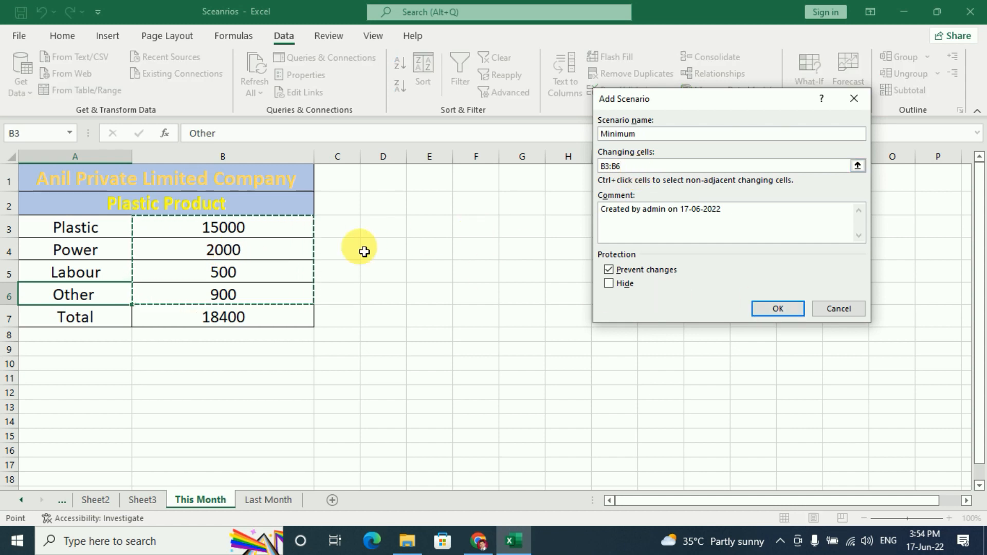
{"action": "left_click", "coordinate": [784, 308]}
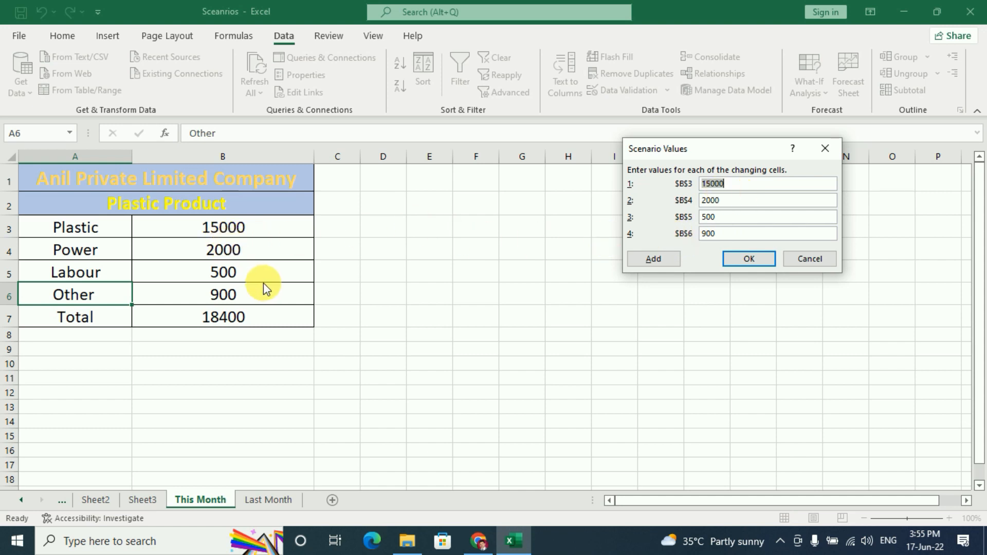
- Set the Minimum scenario's values to 10000, 1500, 450 and 850 for B3 to B6
{"action": "type", "text": "10000"}
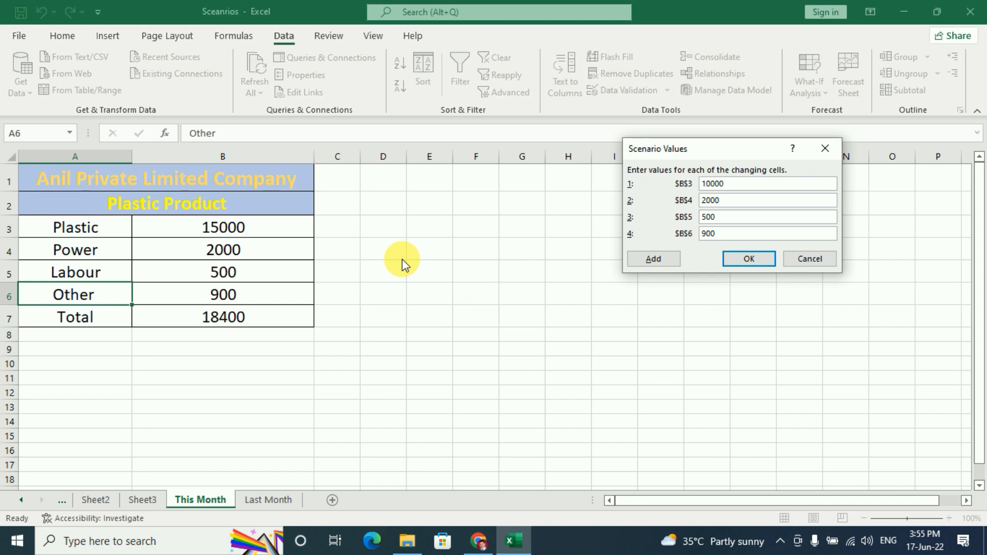
{"action": "key", "text": "Tab"}
{"action": "type", "text": "1500"}
{"action": "key", "text": "Tab"}
{"action": "type", "text": "450"}
{"action": "key", "text": "Tab"}
{"action": "type", "text": "850"}
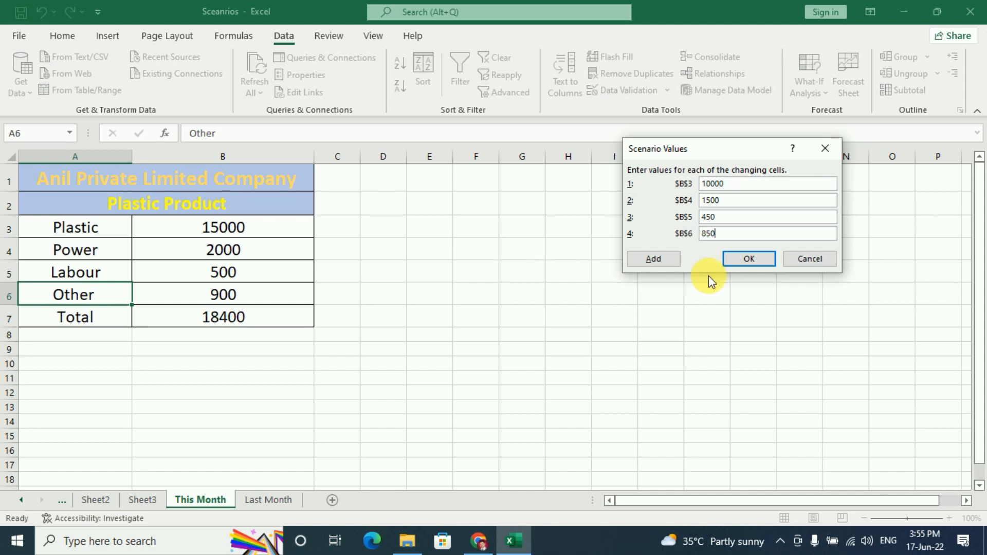
{"action": "left_click", "coordinate": [765, 260]}
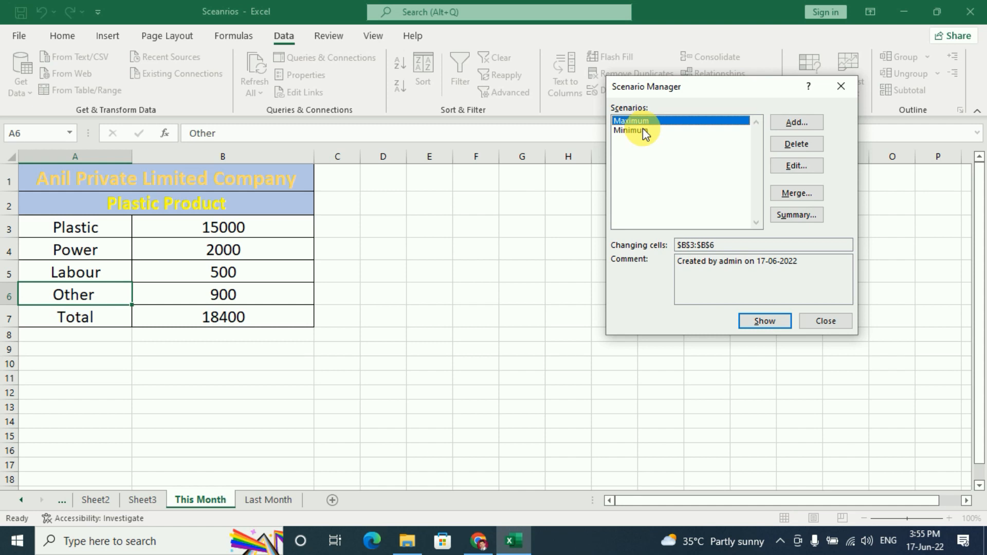
- Generate a scenario summary report of the Maximum and Minimum scenarios with B7 as the result cell
{"action": "left_click", "coordinate": [805, 222]}
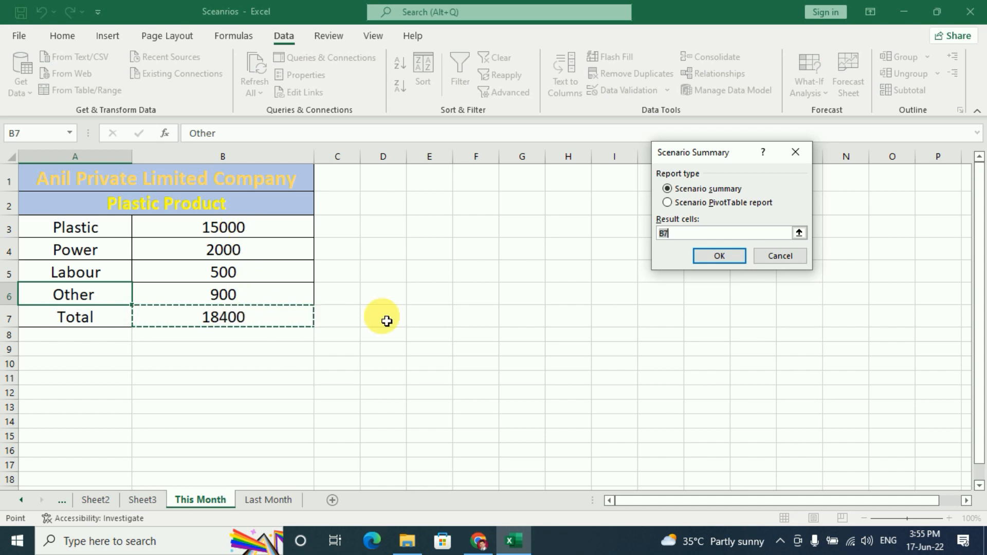
{"action": "left_click", "coordinate": [724, 257]}
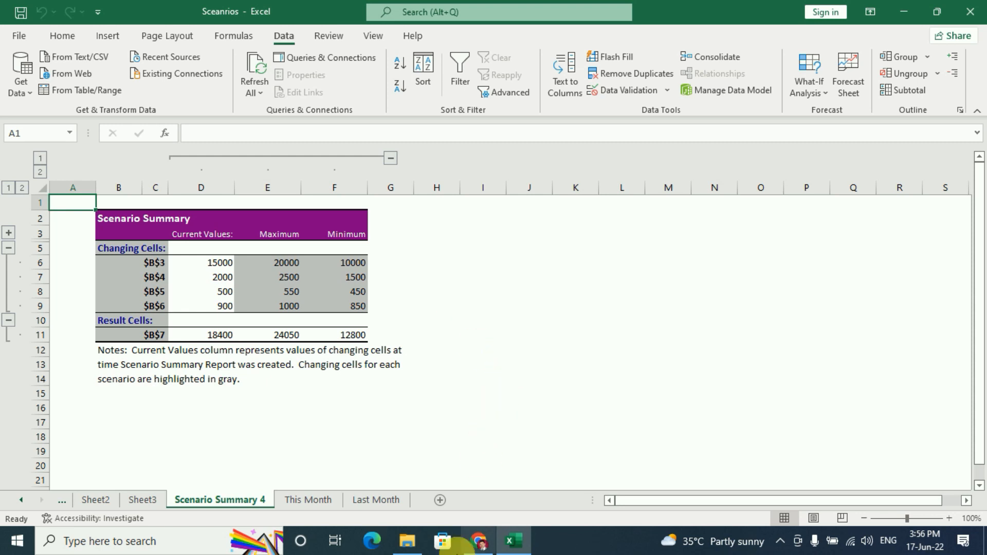
- Add a scenario named Last Month on the Last Month sheet with changing cells B3:B6, keeping the existing cell values
{"action": "left_click", "coordinate": [388, 504]}
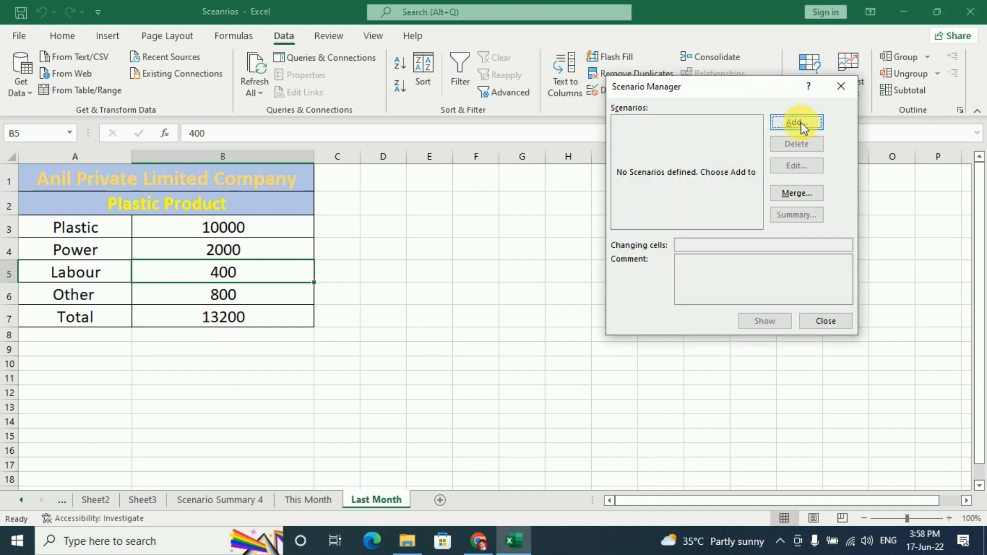
{"action": "left_click", "coordinate": [797, 124]}
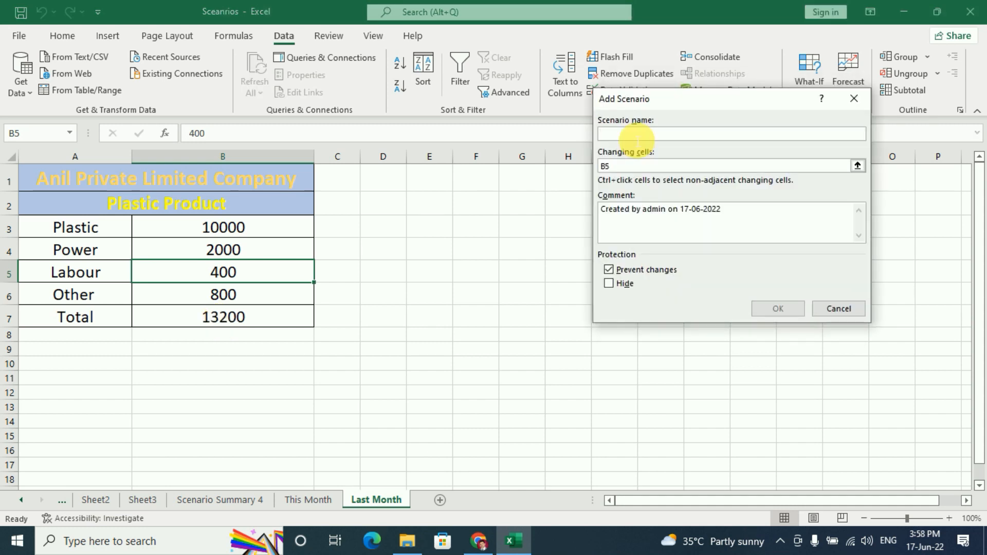
{"action": "type", "text": "L"}
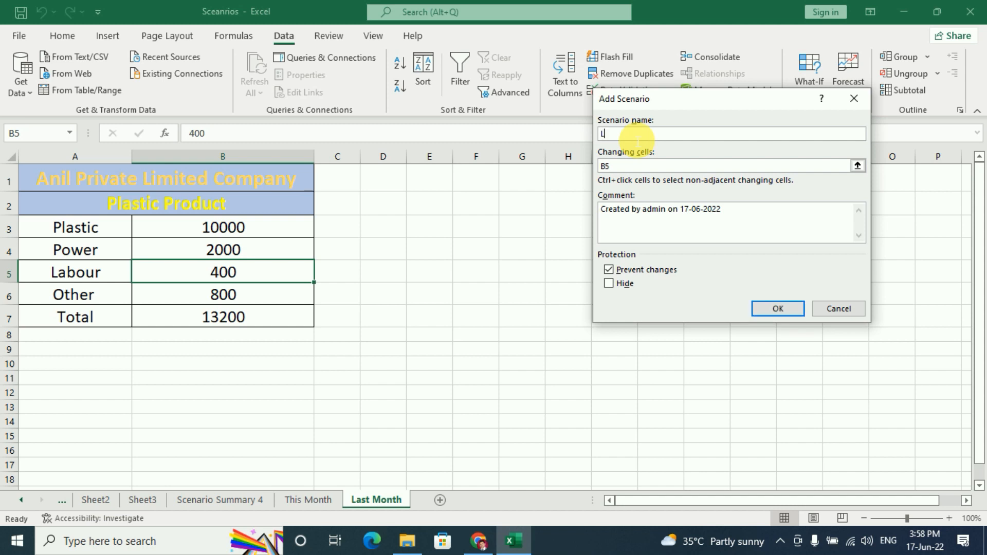
{"action": "type", "text": "ast Month"}
{"action": "left_click", "coordinate": [617, 167]}
{"action": "left_click_drag", "start_coordinate": [295, 241], "coordinate": [249, 302]}
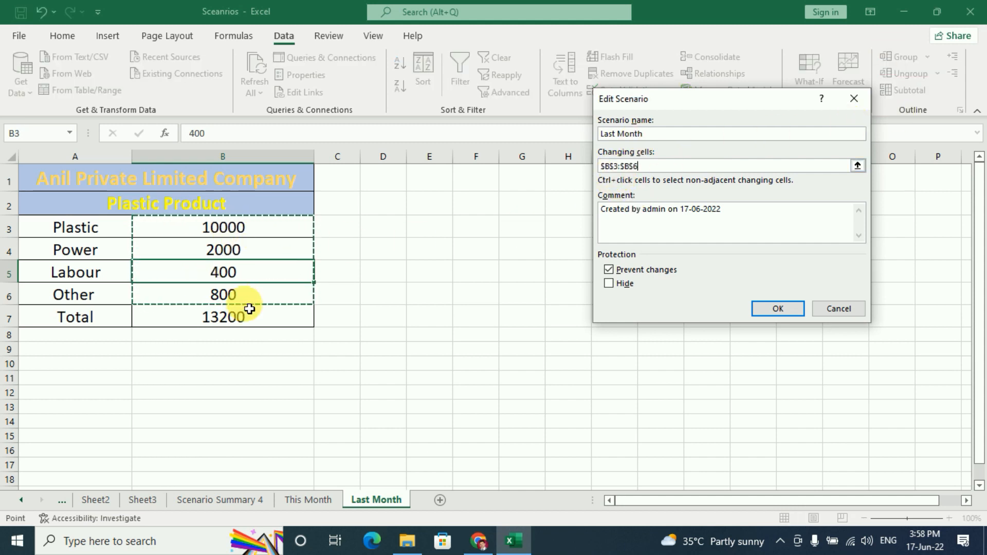
{"action": "left_click", "coordinate": [784, 311]}
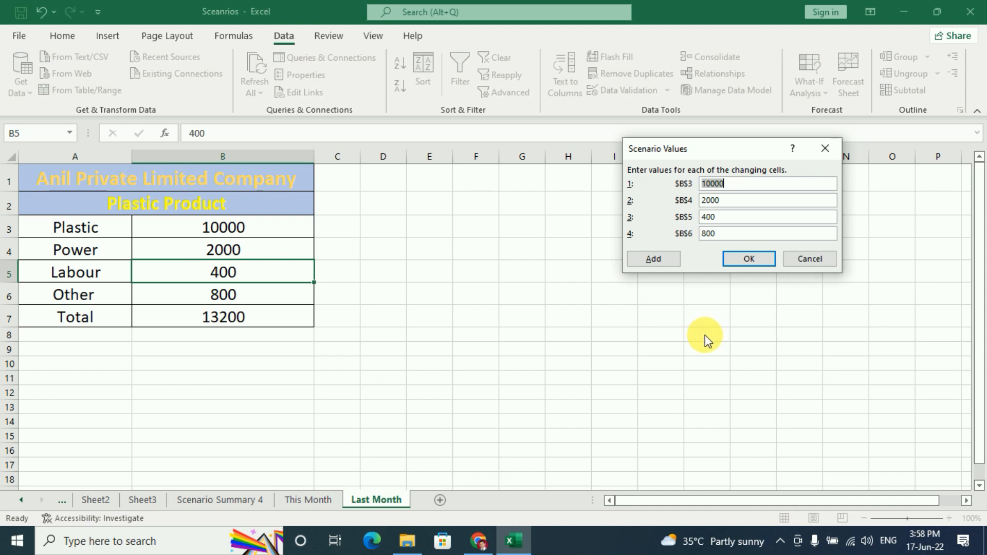
{"action": "left_click", "coordinate": [758, 263]}
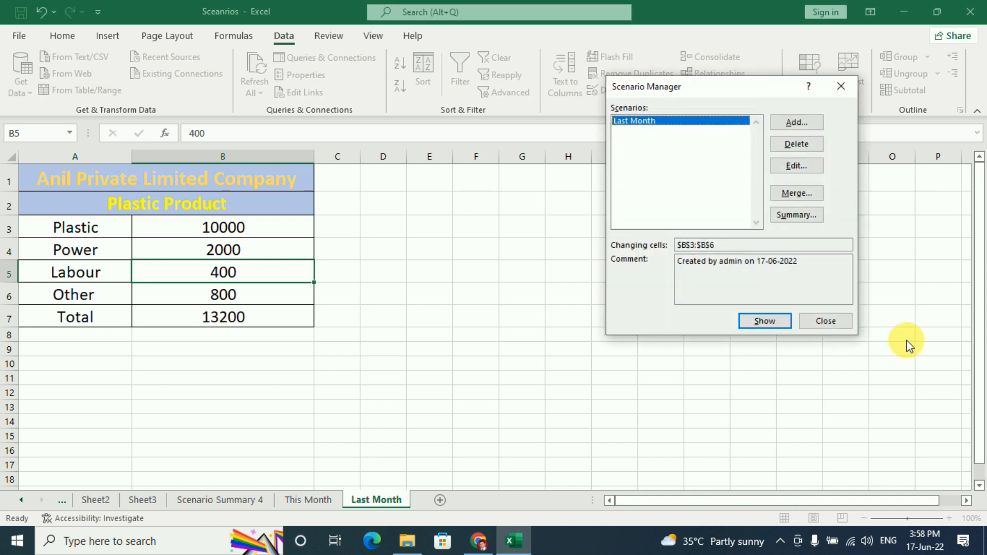
{"action": "left_click", "coordinate": [835, 323]}
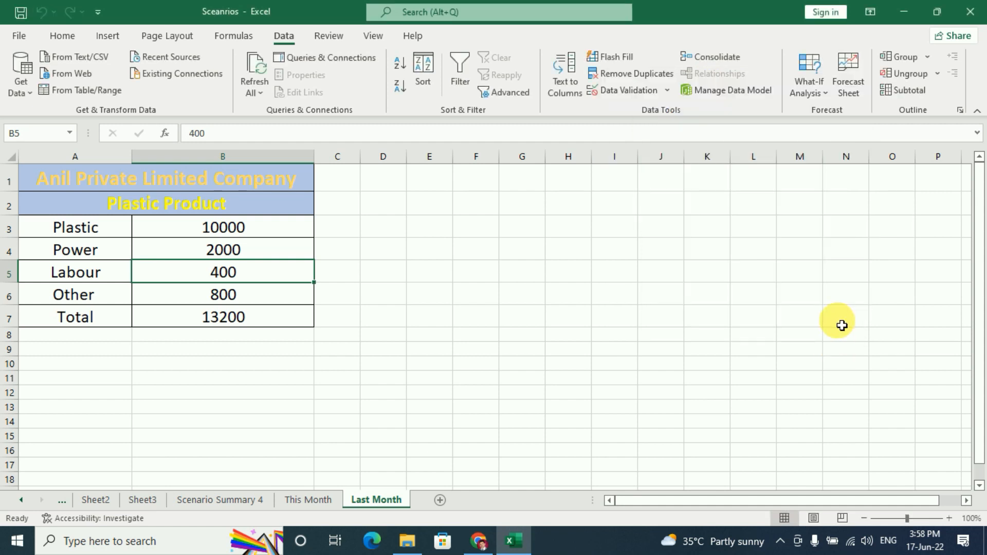
- Merge the scenario from the Last Month sheet into the This Month sheet's scenarios
{"action": "left_click", "coordinate": [321, 503]}
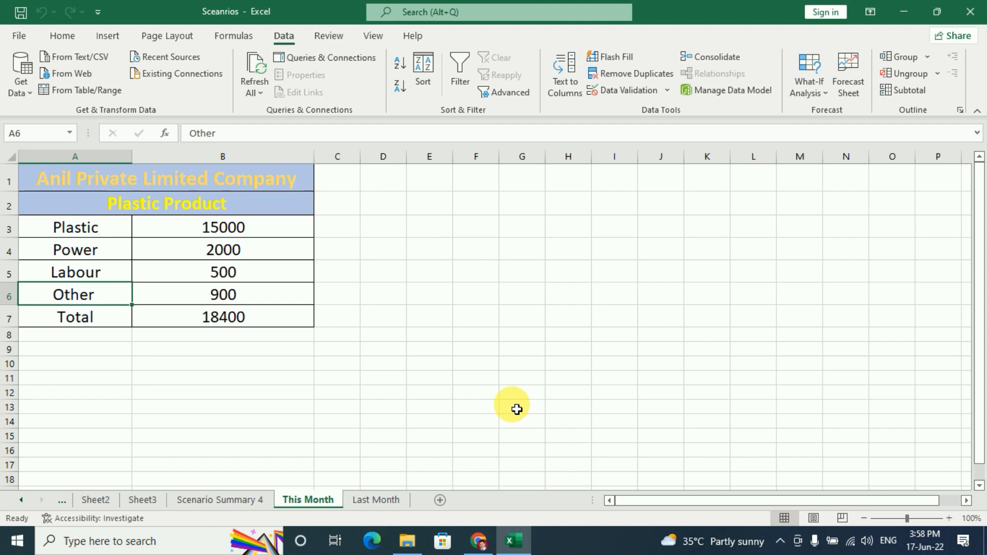
{"action": "left_click", "coordinate": [809, 88]}
{"action": "left_click", "coordinate": [837, 113]}
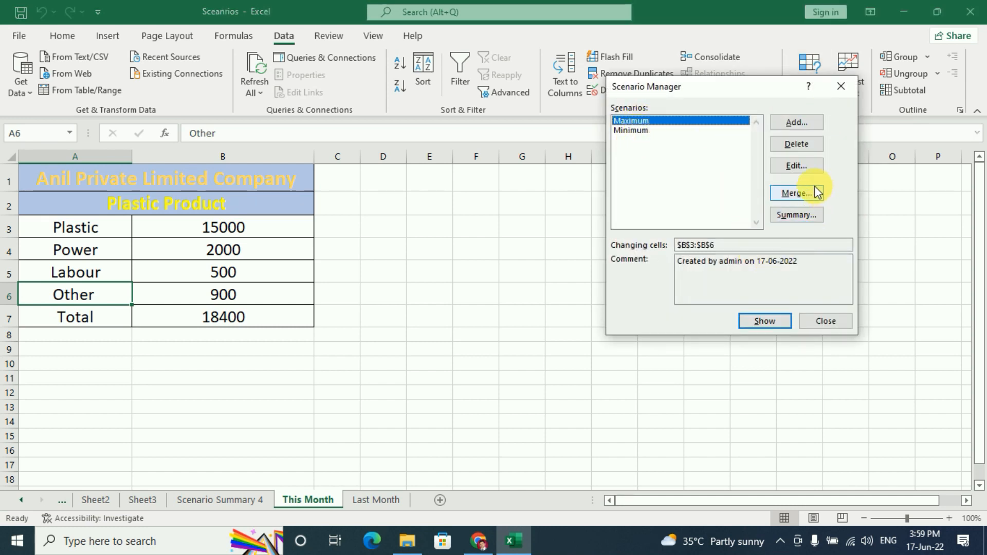
{"action": "left_click", "coordinate": [801, 195]}
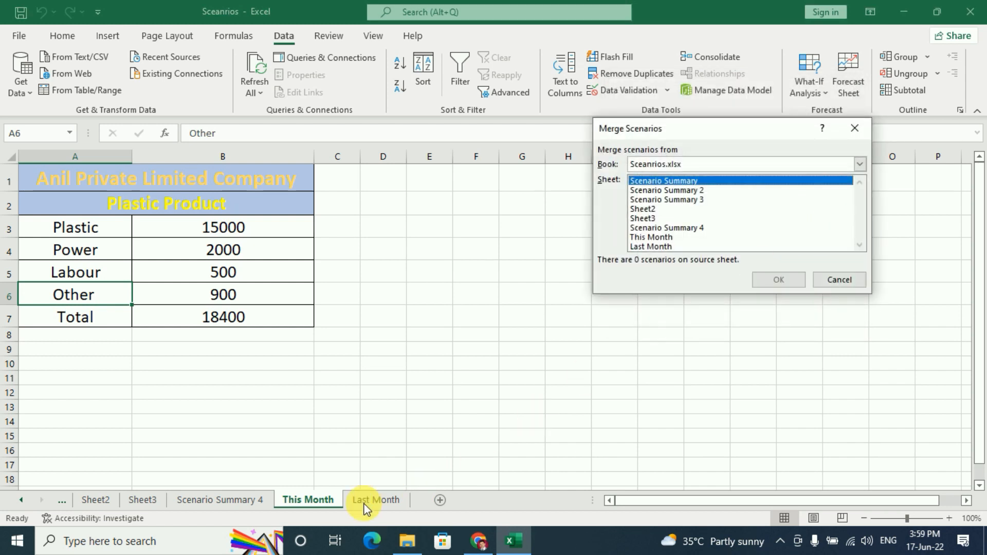
{"action": "left_click", "coordinate": [655, 248]}
{"action": "left_click", "coordinate": [778, 280]}
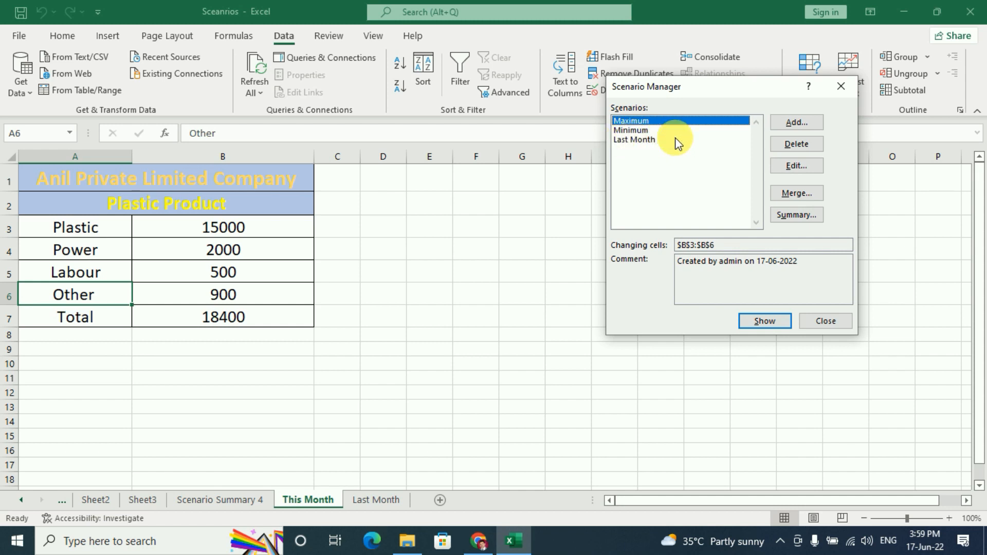
- Generate a scenario summary report that includes the merged Last Month scenario, with B7 as the result cell
{"action": "left_click", "coordinate": [783, 217]}
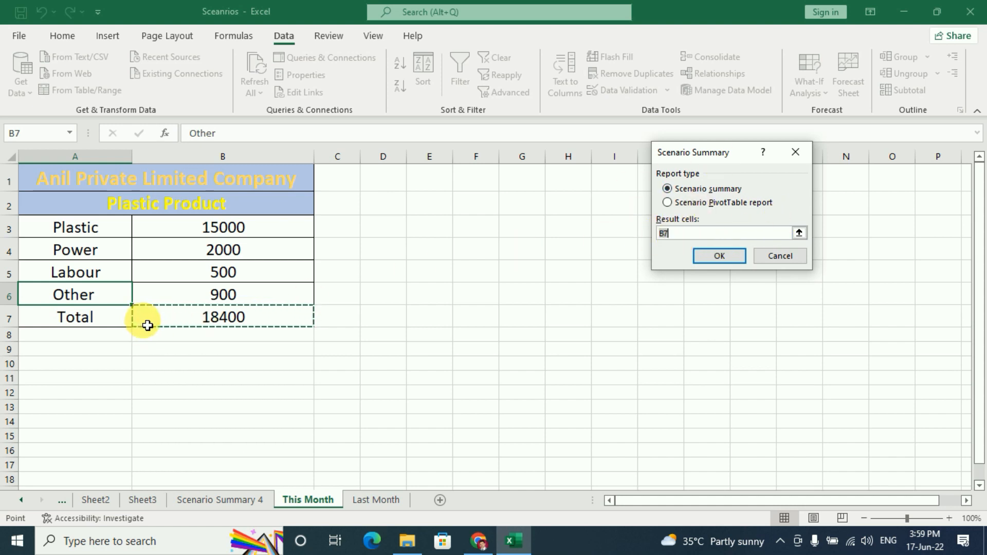
{"action": "left_click", "coordinate": [715, 255]}
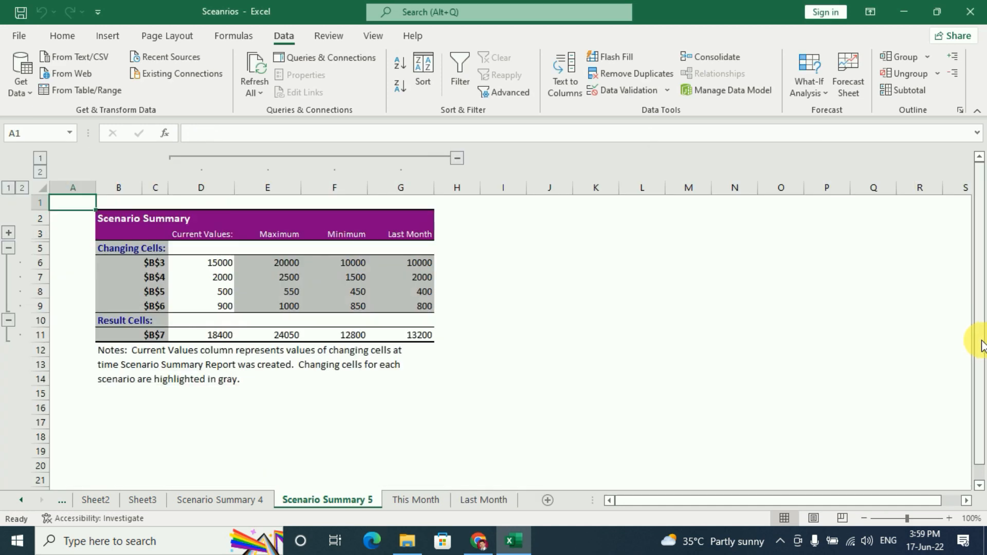